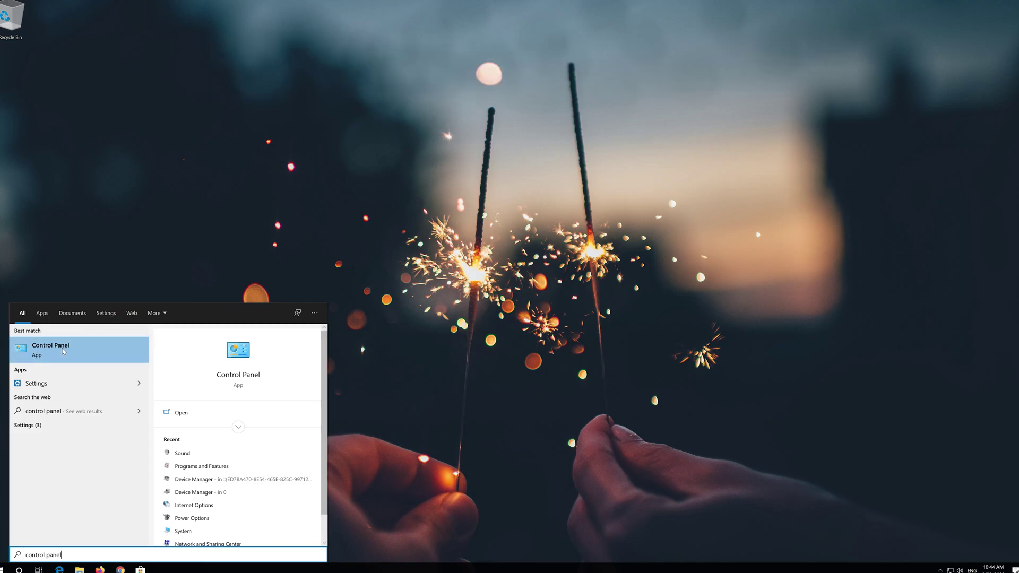
Open Control Panel from the Start search results and go to Hardware and Sound
click(63, 351)
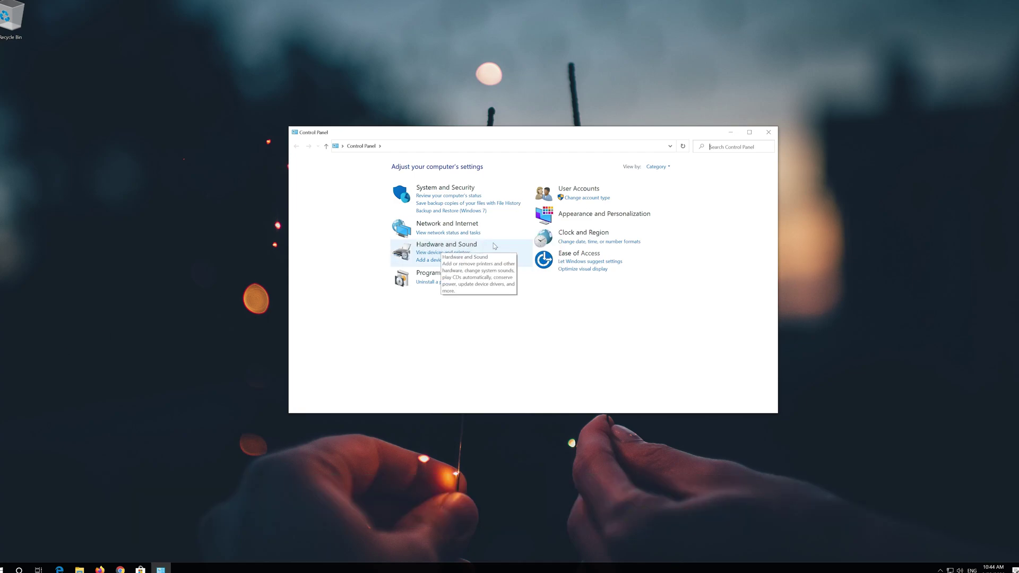
click(428, 248)
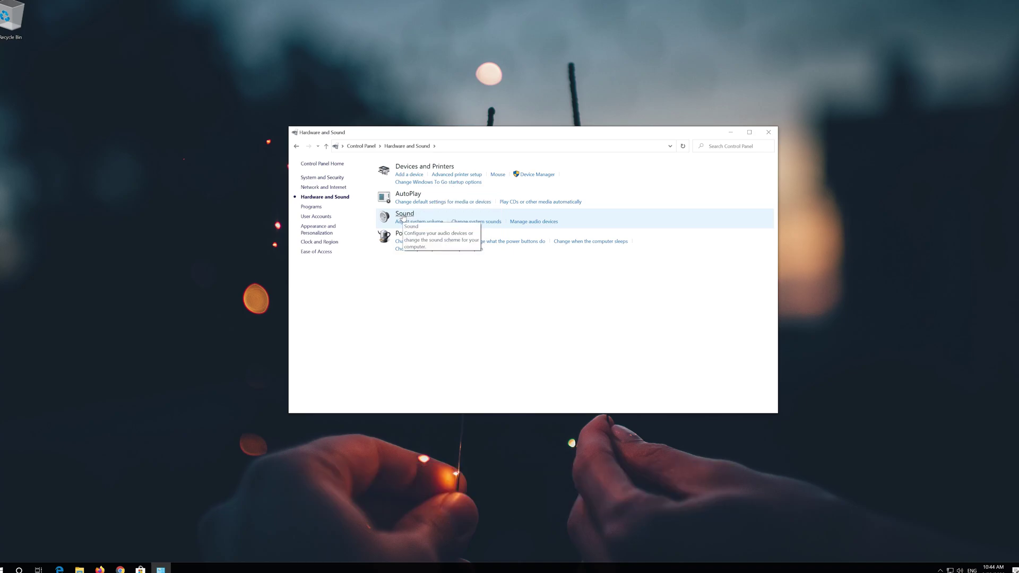
Open the Sound dialog's Recording tab and bring up the Microphone's shortcut menu
click(405, 216)
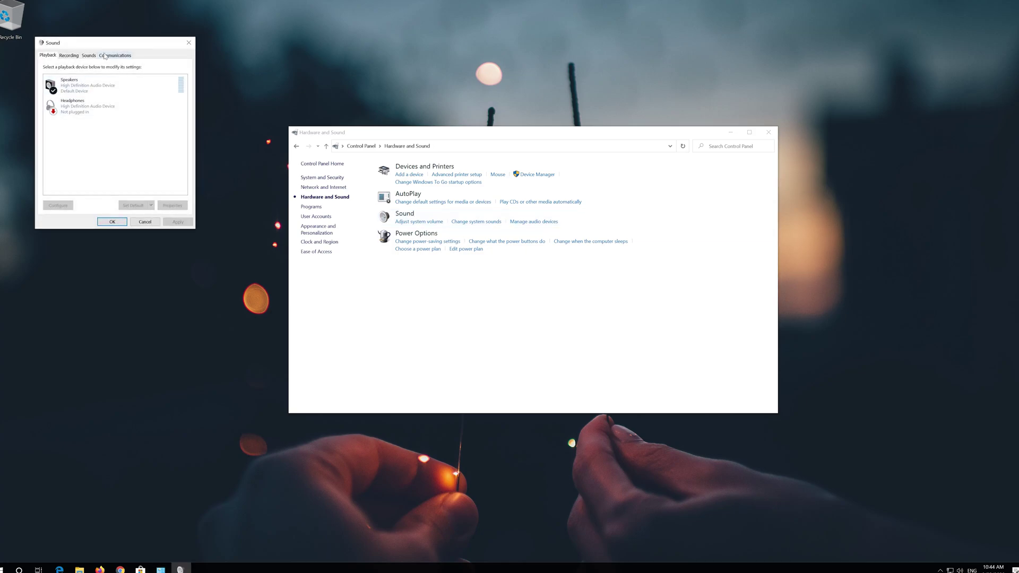
drag(108, 47, 466, 151)
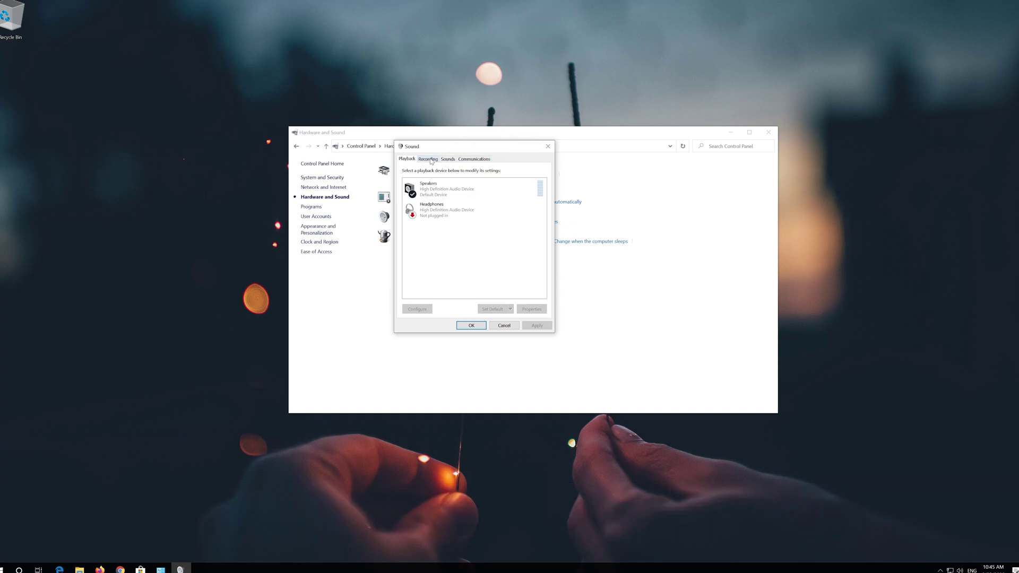
click(428, 159)
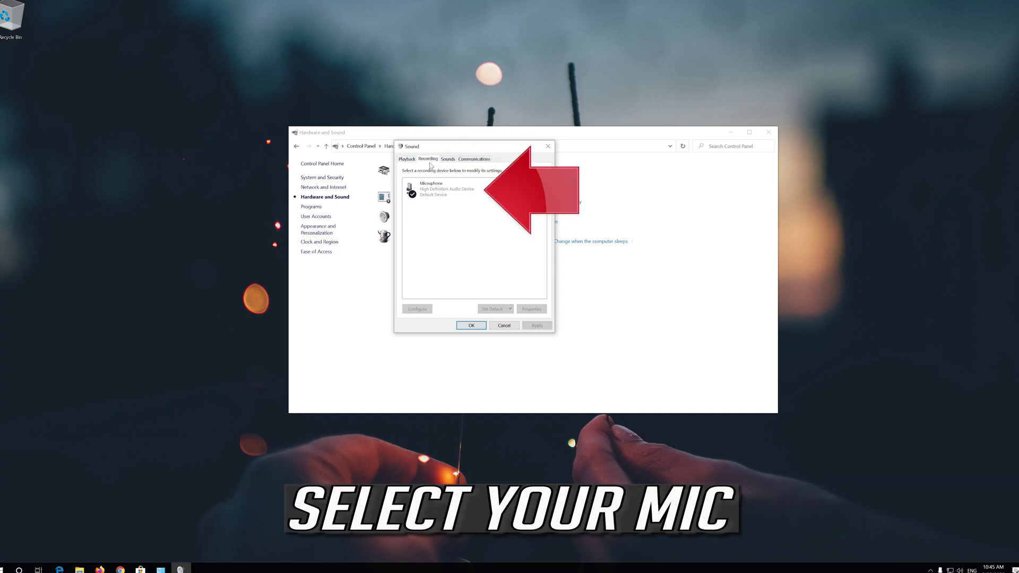
click(432, 185)
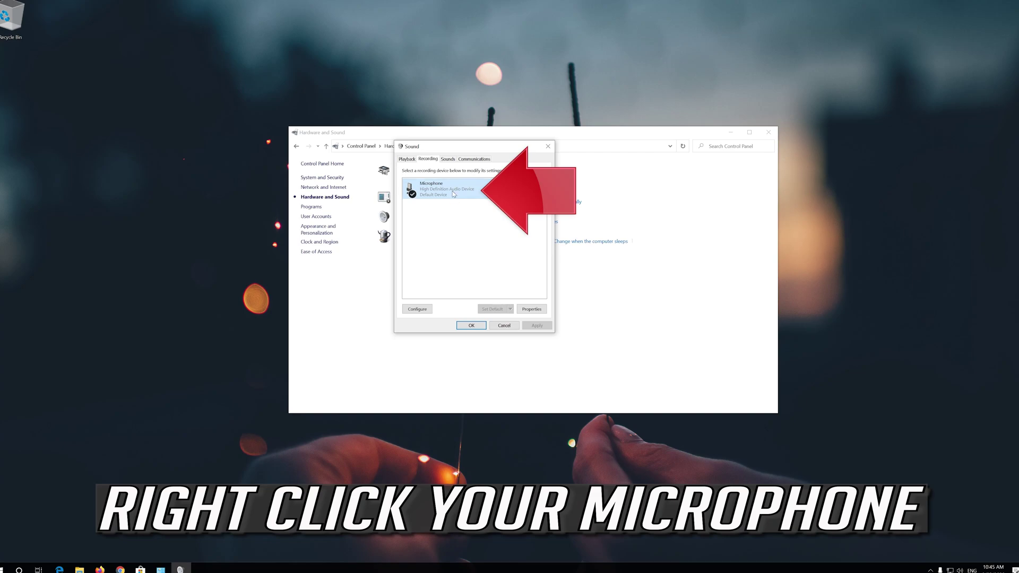
right_click(454, 194)
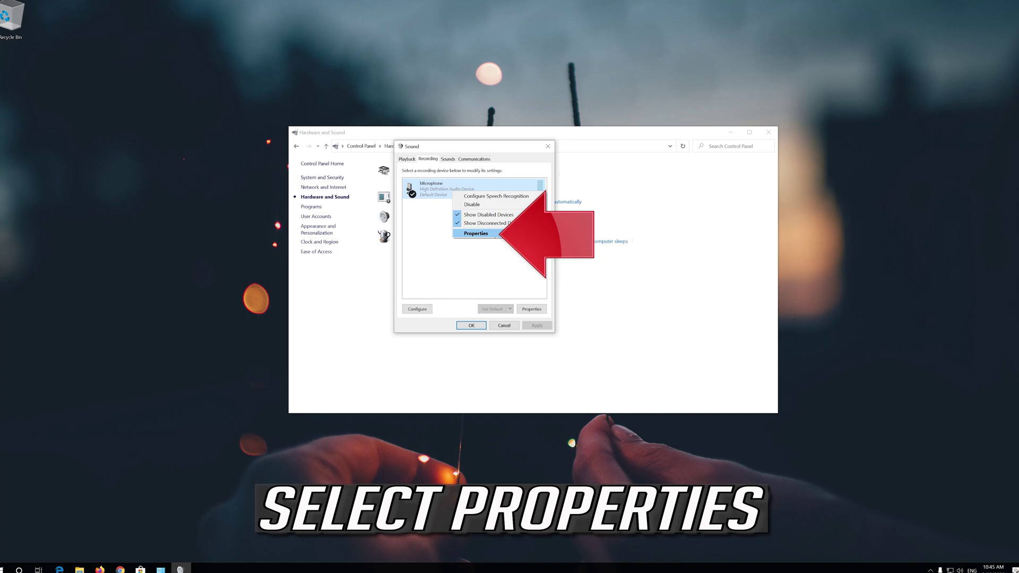
Raise the Microphone's level from 7 to 76 in its Properties, then apply and close
click(501, 234)
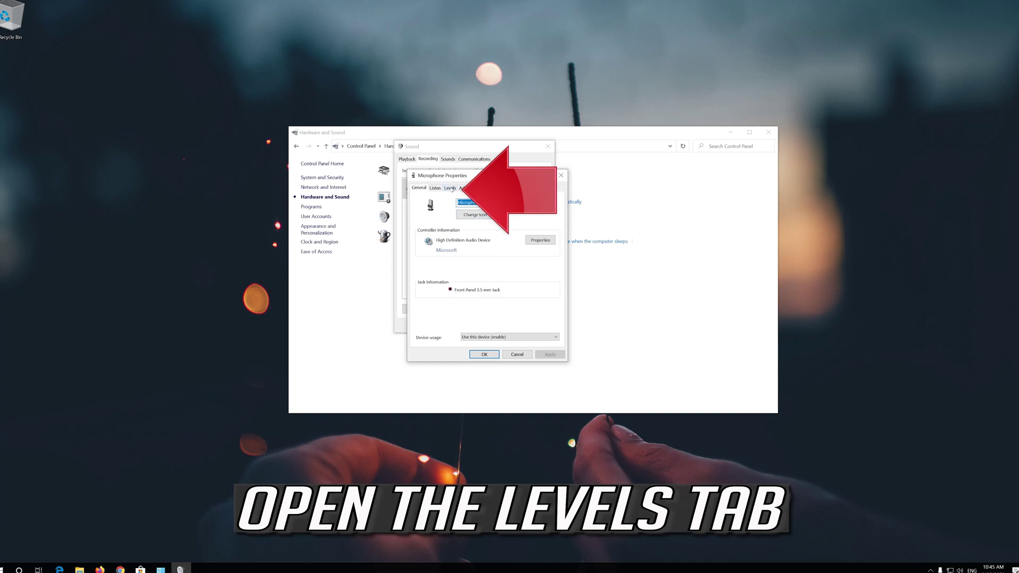
click(449, 188)
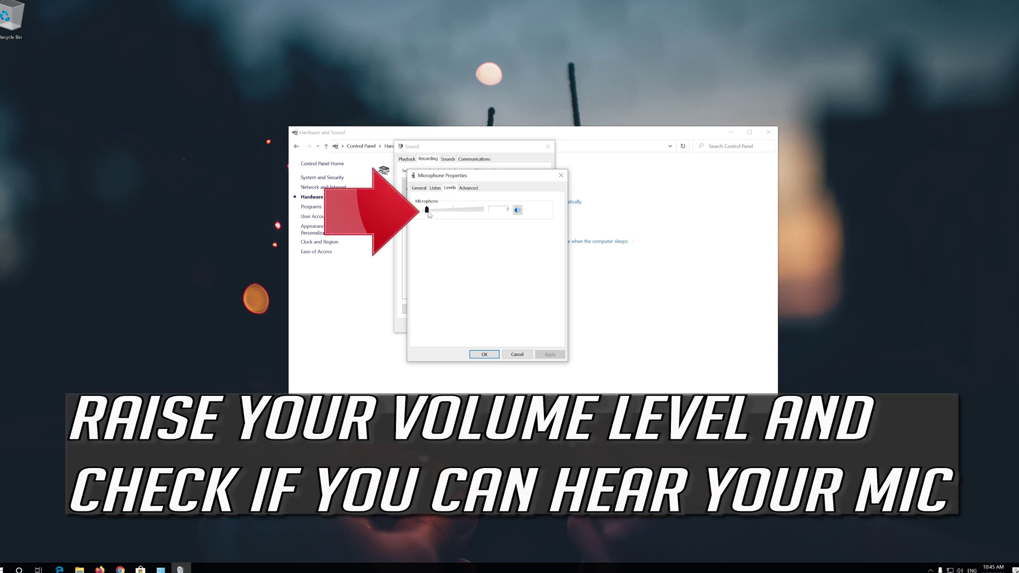
drag(428, 211, 469, 210)
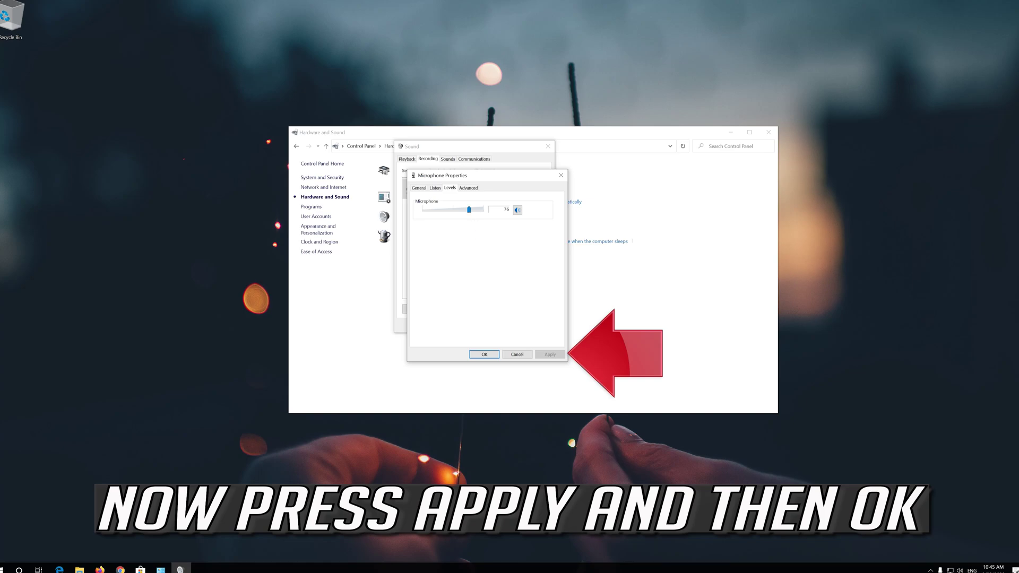
click(550, 354)
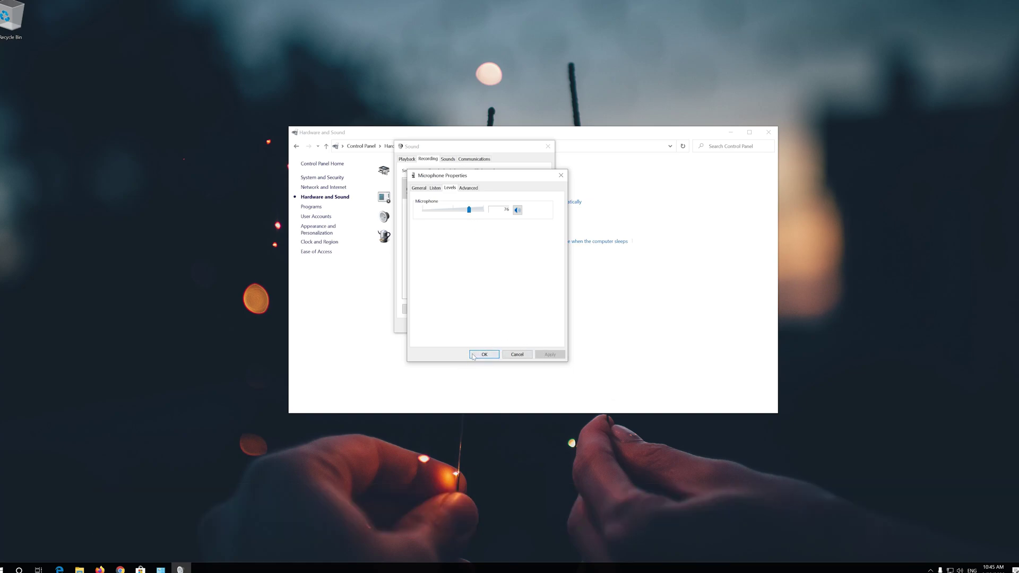
click(476, 357)
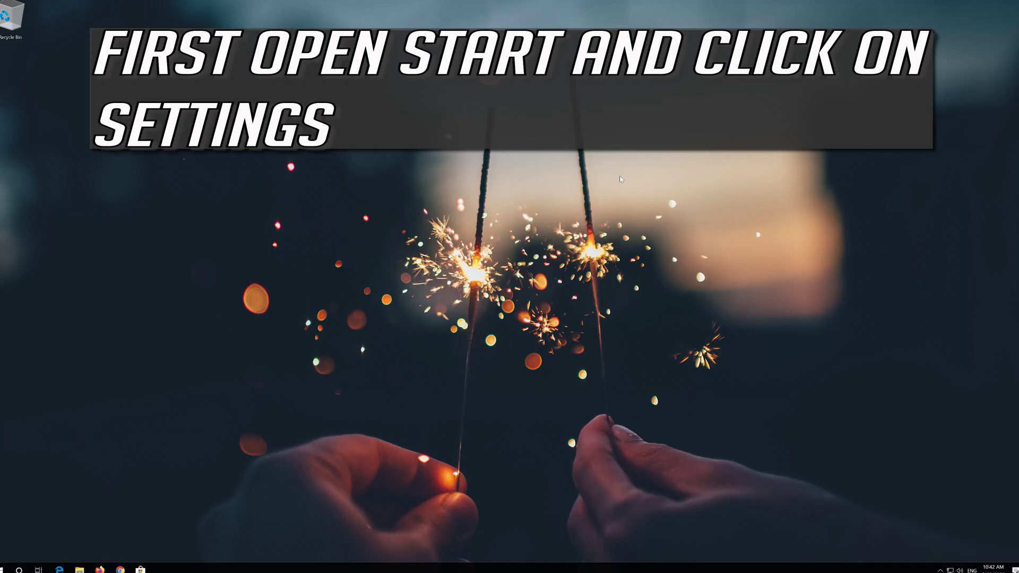
Open Windows Settings from the Start menu and go to the Privacy section
key(super)
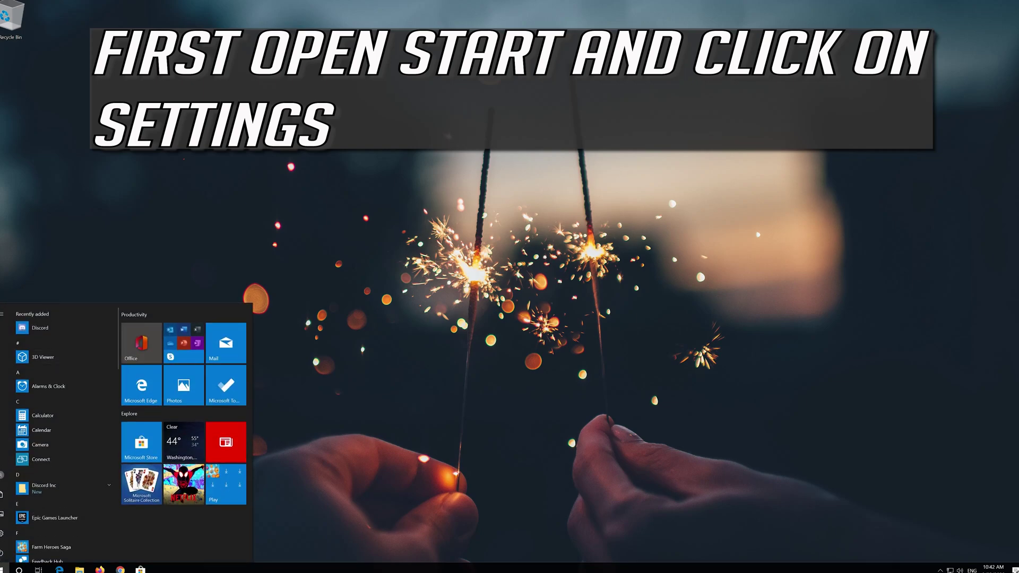
mouse_move(3, 438)
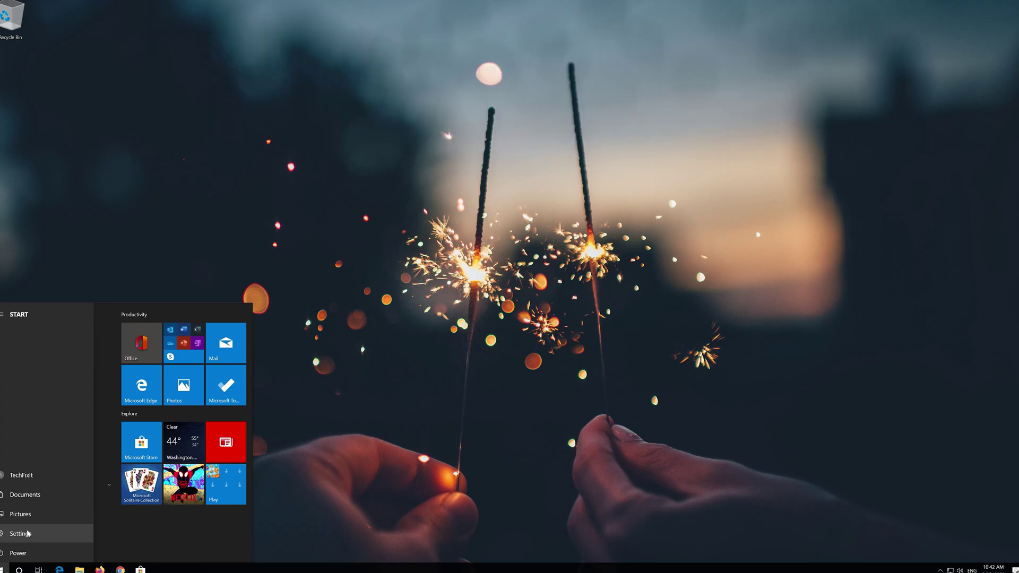
click(27, 533)
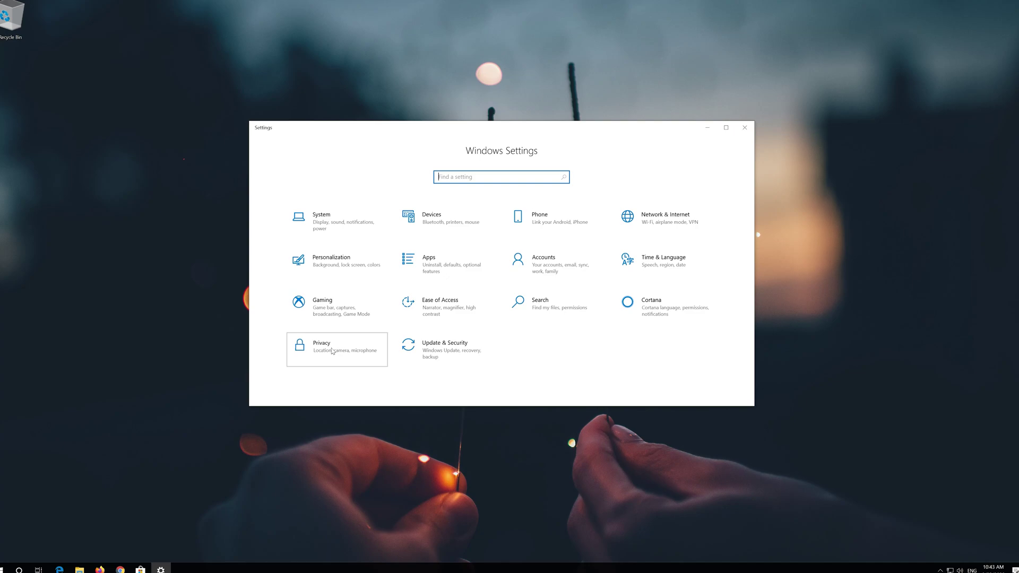
click(333, 352)
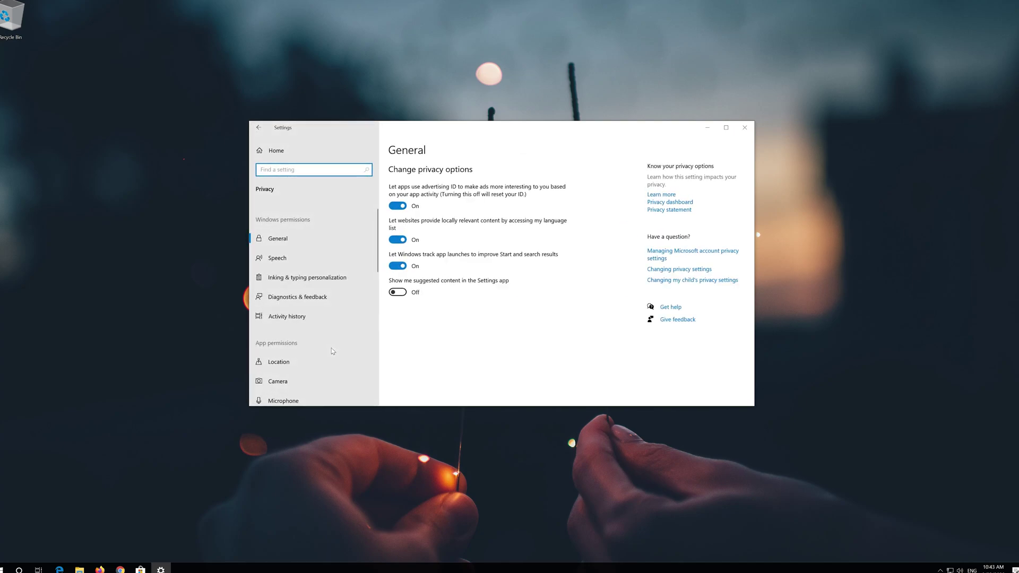
scroll(332, 352, down, 2)
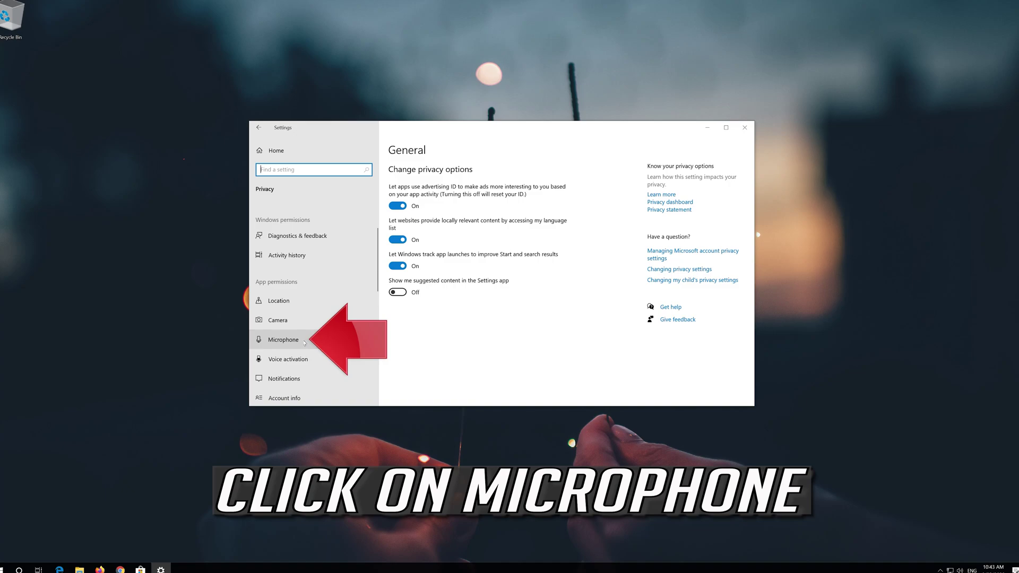
Switch On both device microphone access and 'Allow apps to access your microphone'
click(277, 343)
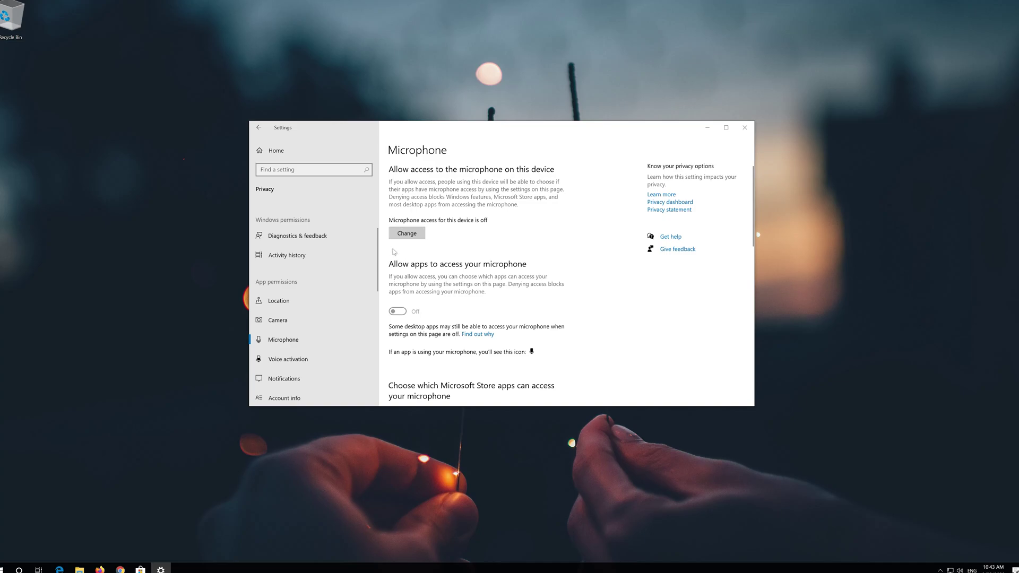
click(403, 235)
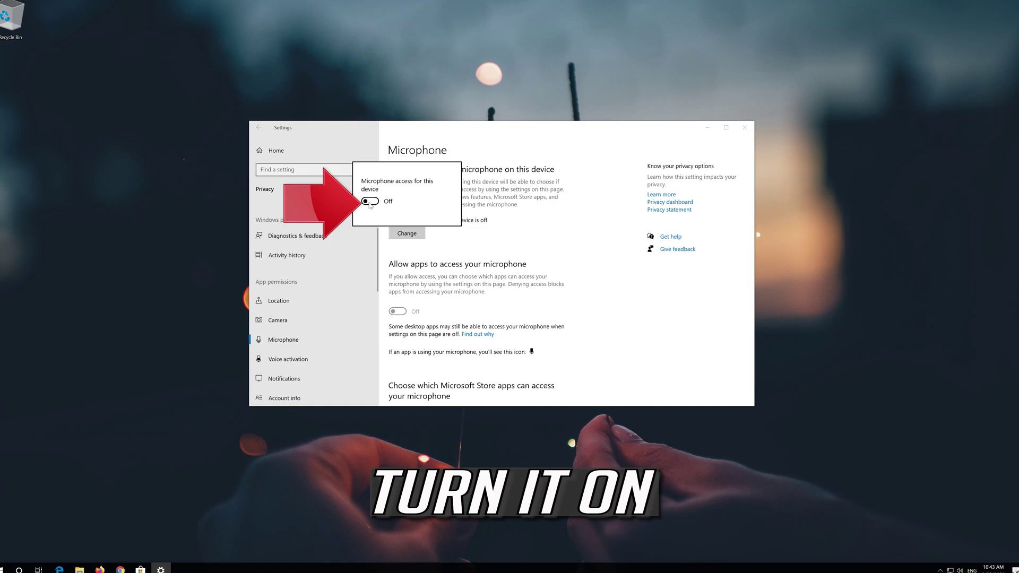
click(369, 201)
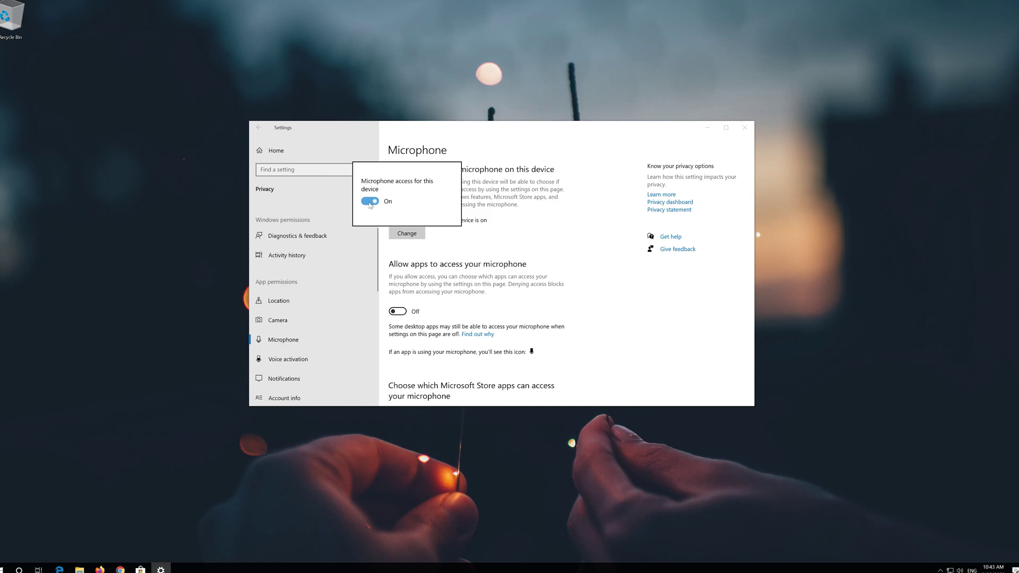
click(478, 271)
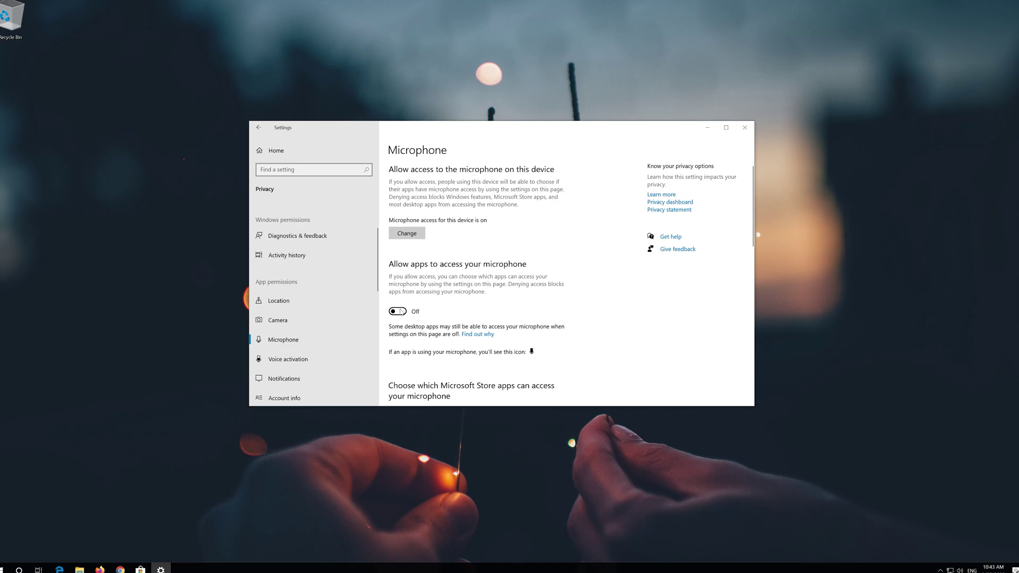
click(397, 311)
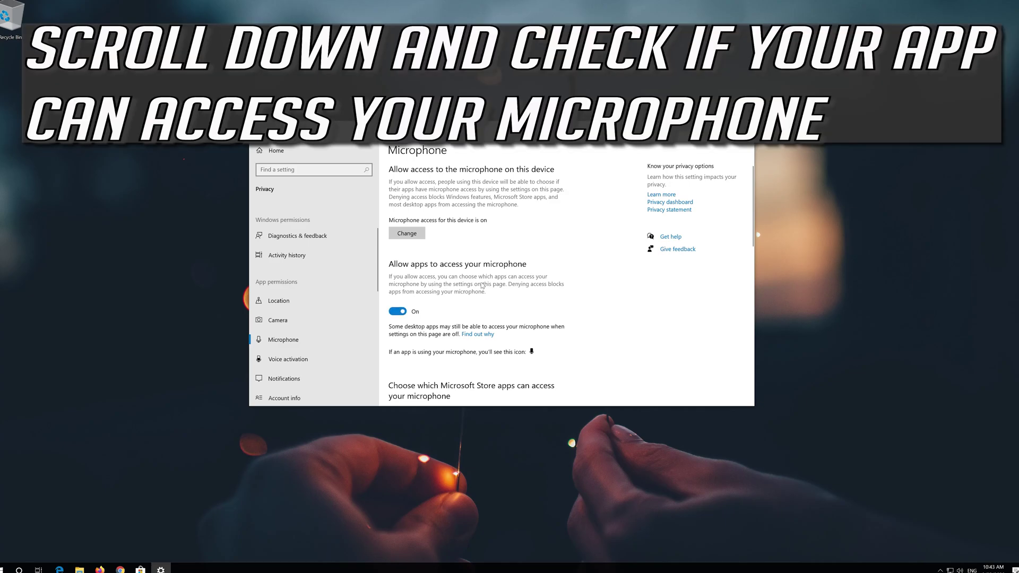
scroll(483, 284, down, 3)
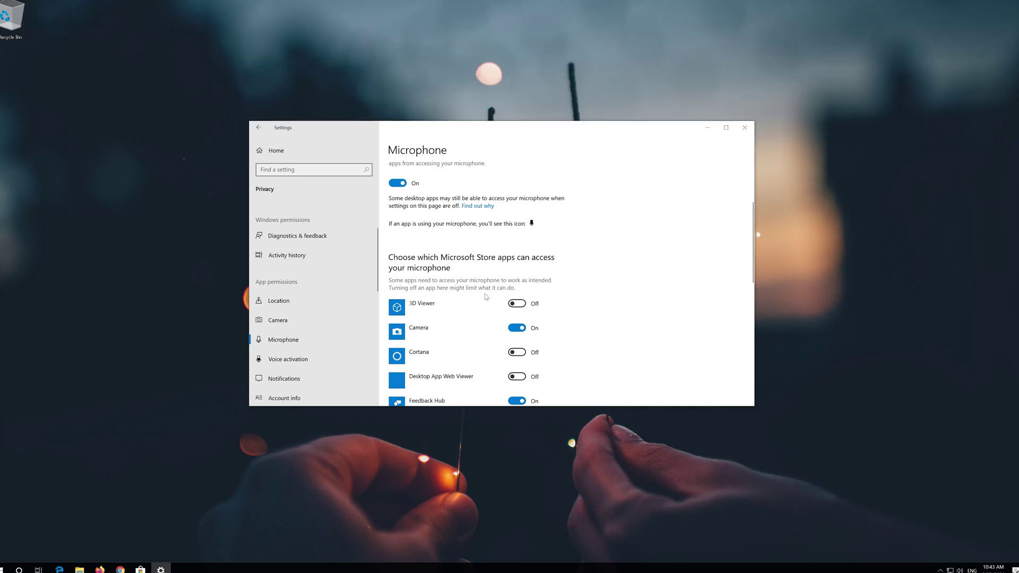
scroll(486, 296, down, 3)
scroll(484, 295, down, 3)
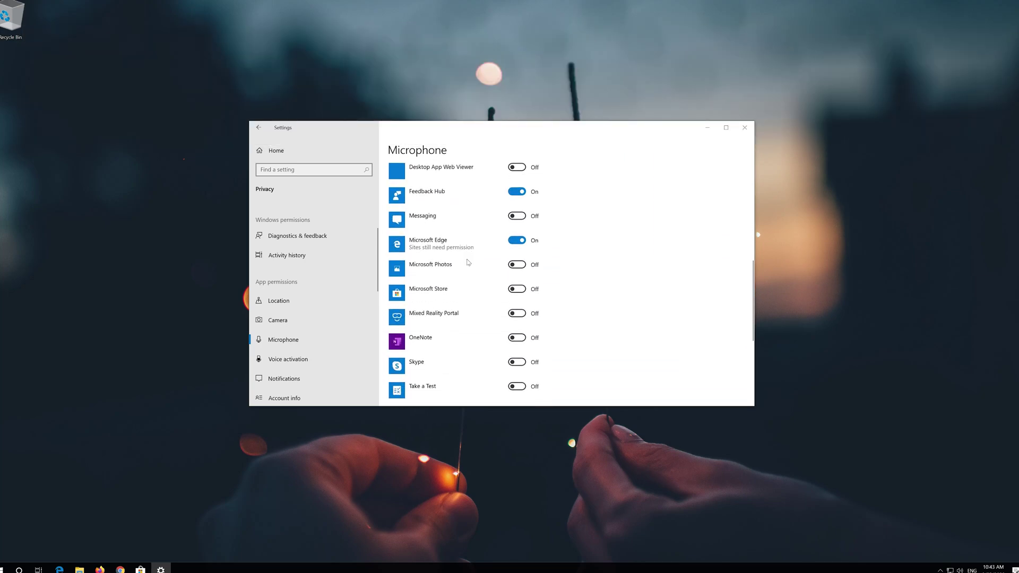
scroll(466, 259, down, 3)
scroll(465, 260, down, 2)
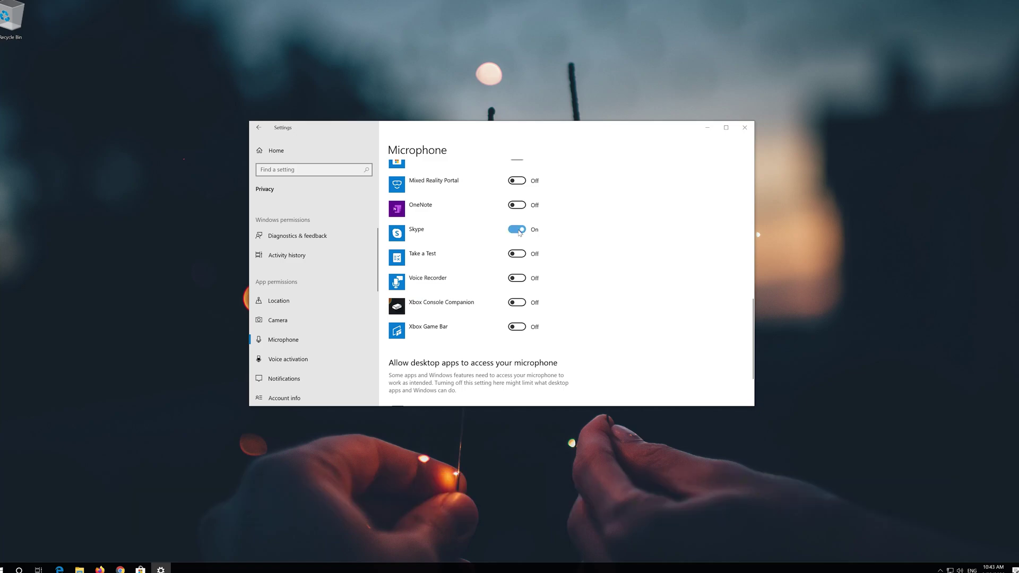
Give Skype, Voice Recorder and desktop apps access to the microphone
click(517, 229)
click(525, 280)
scroll(555, 279, down, 3)
scroll(557, 318, up, 1)
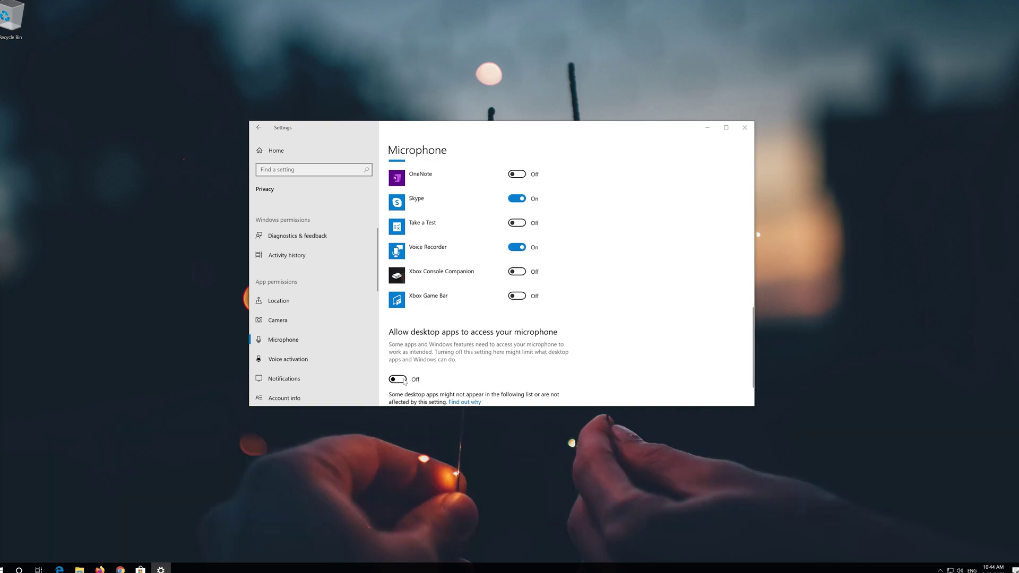
click(402, 381)
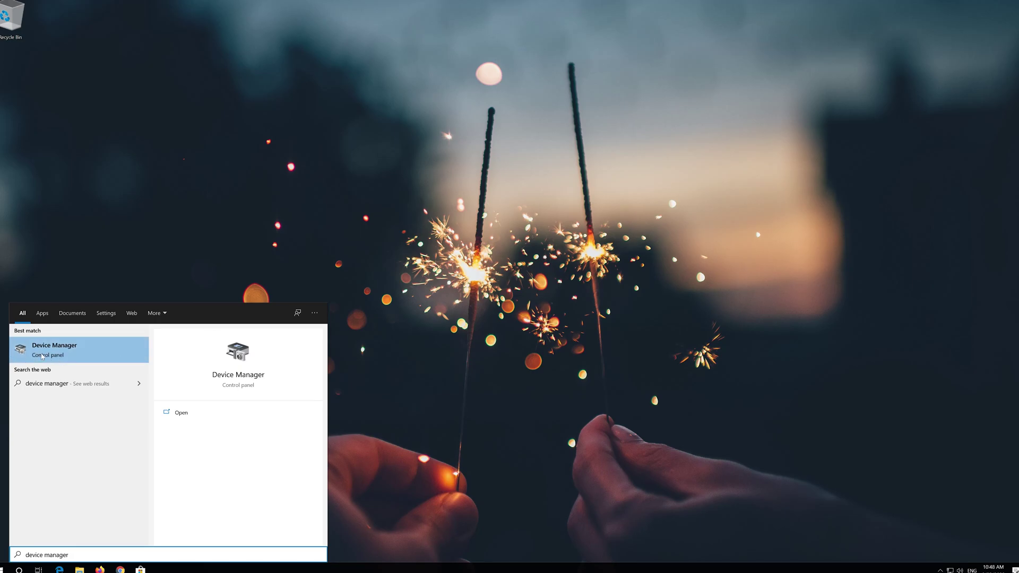
Open Device Manager, expand Audio inputs and outputs, and right-click Microphone (High Definition Audio Device)
click(71, 348)
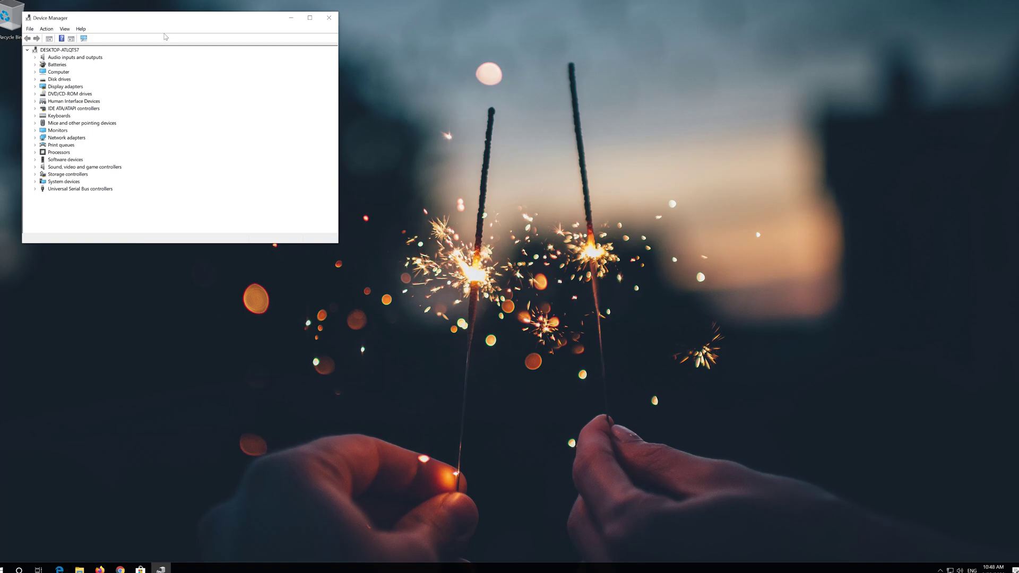
drag(170, 18, 503, 137)
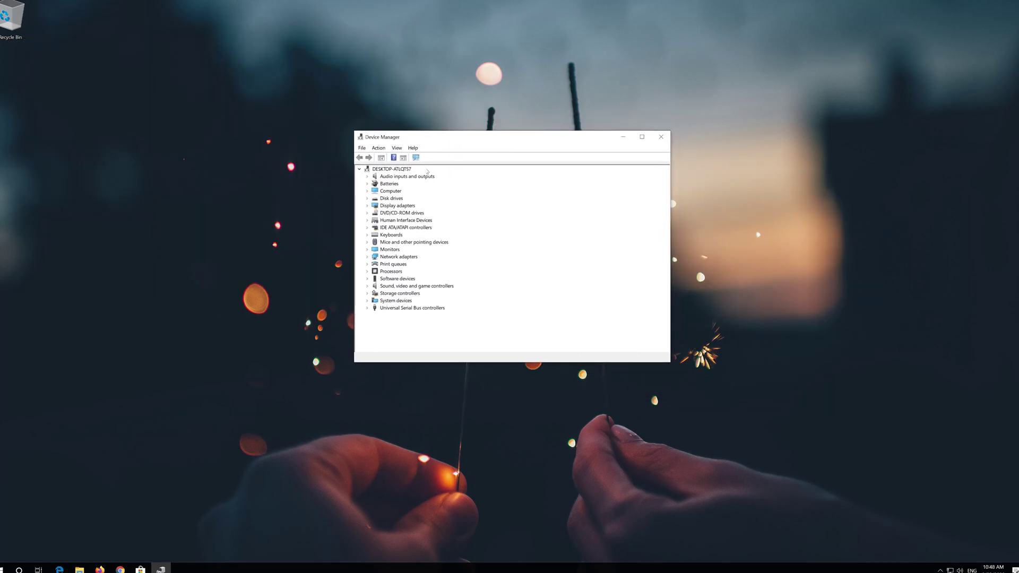
click(367, 176)
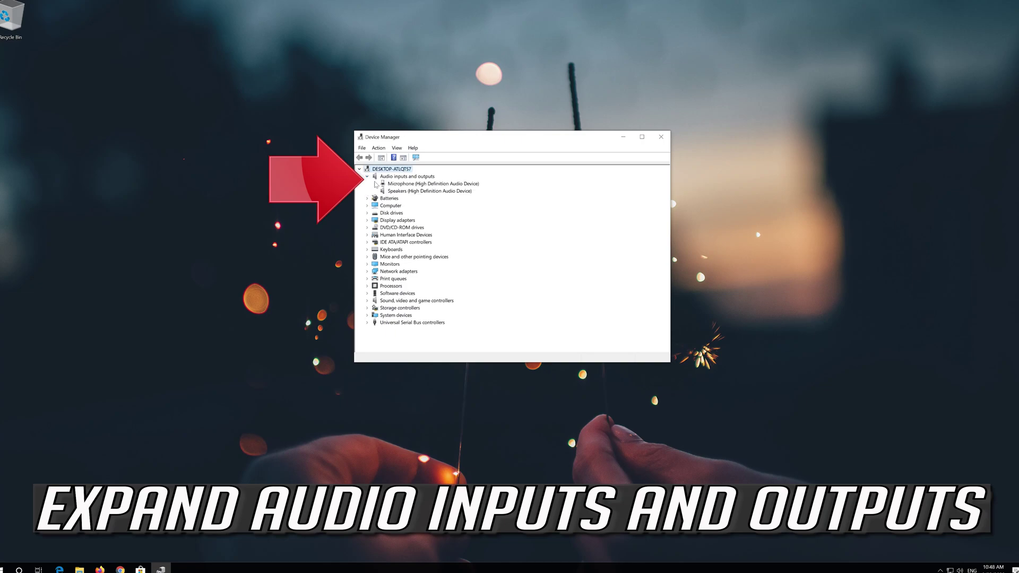
click(398, 184)
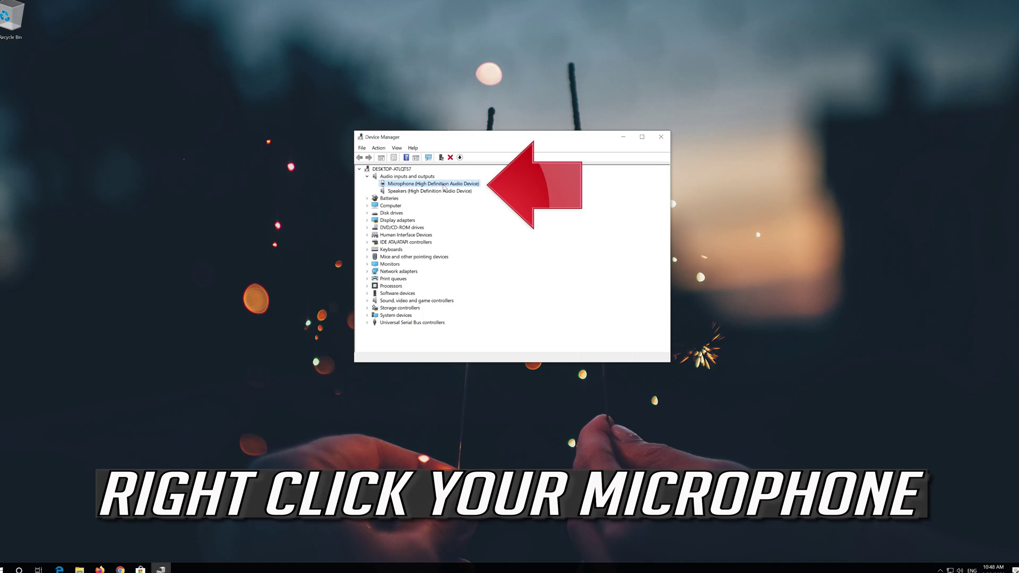
right_click(444, 185)
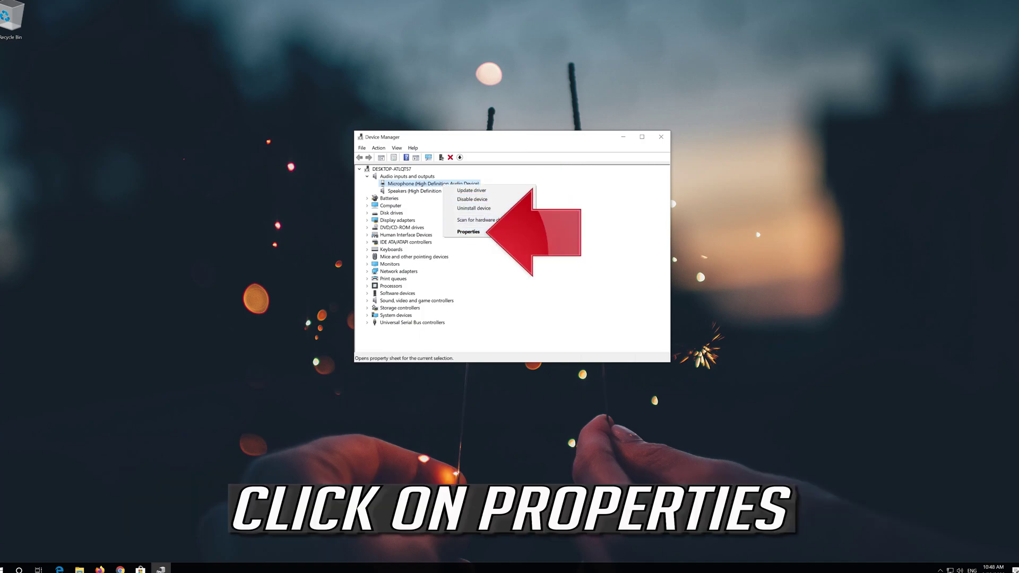
Uninstall the Microphone device from its Properties Driver tab and confirm the removal
click(492, 232)
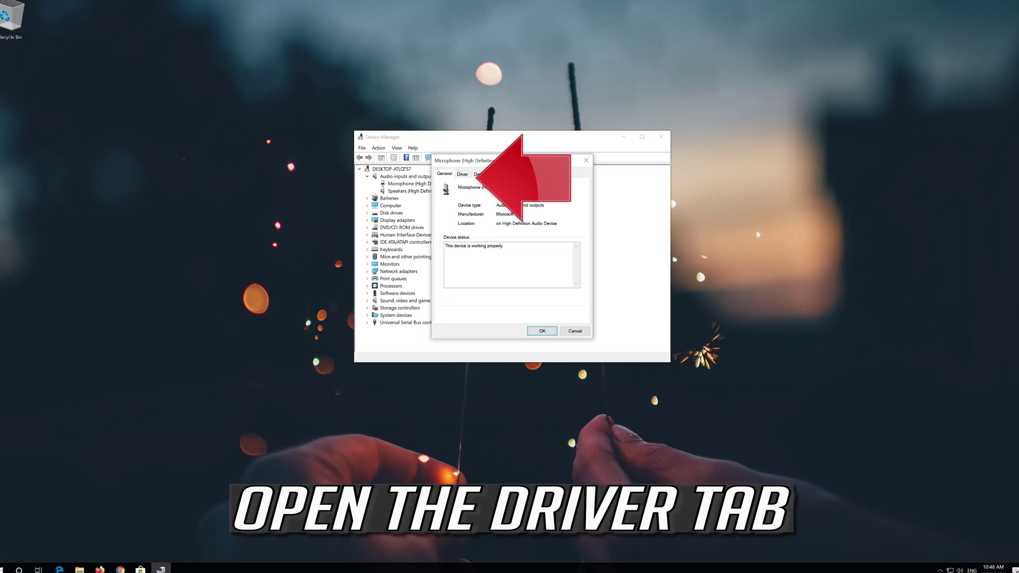
click(462, 174)
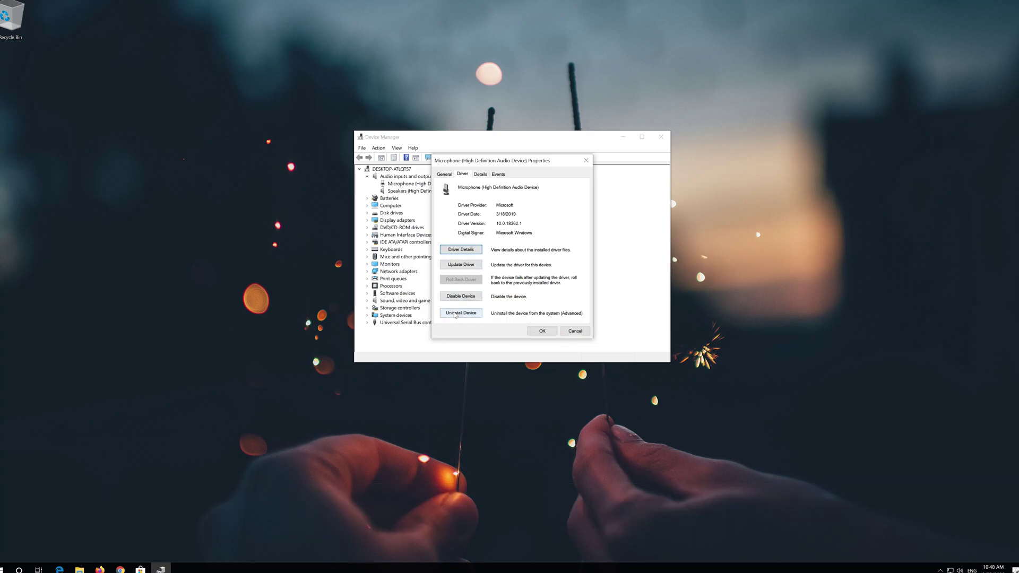
click(460, 313)
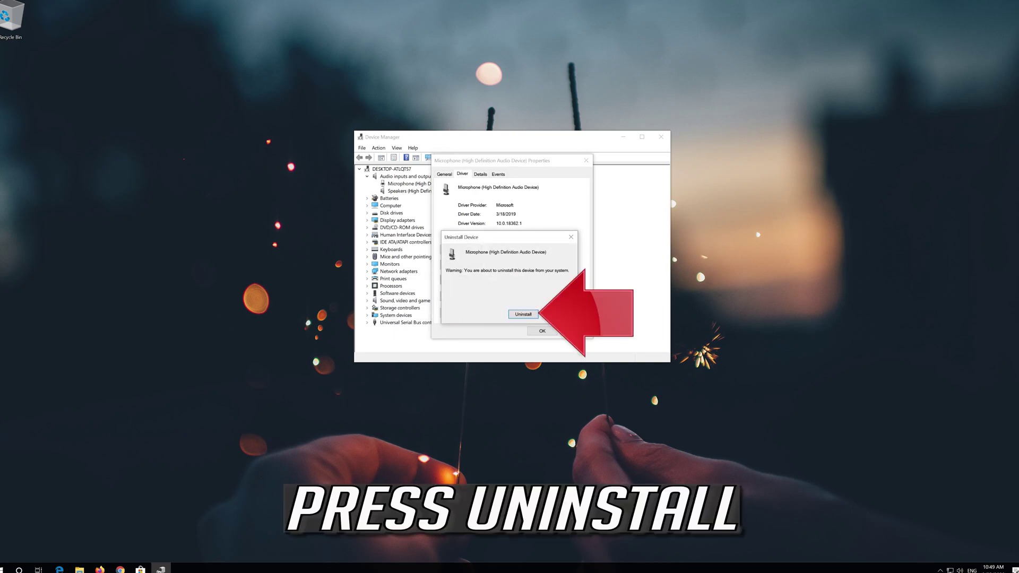
click(523, 315)
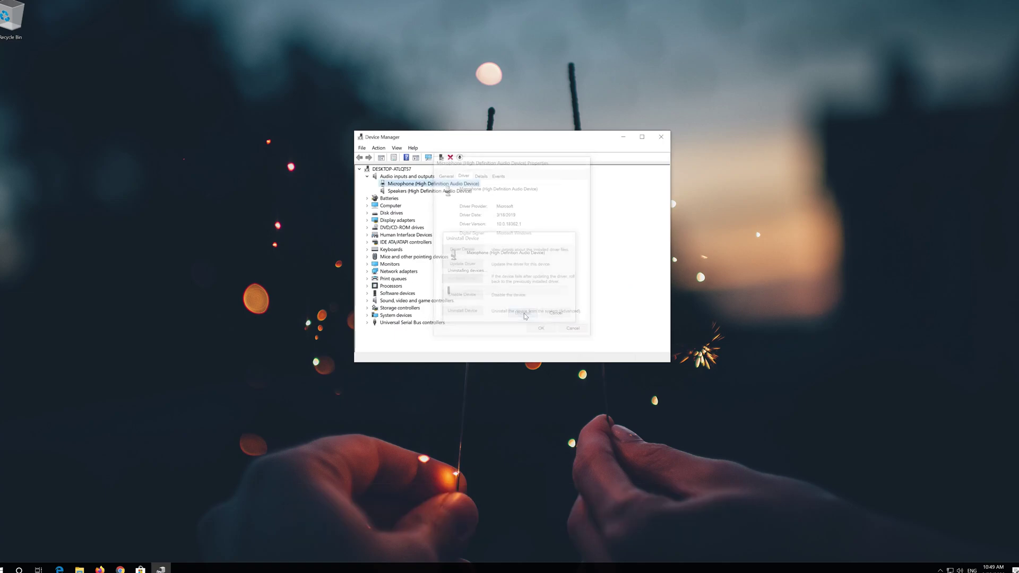